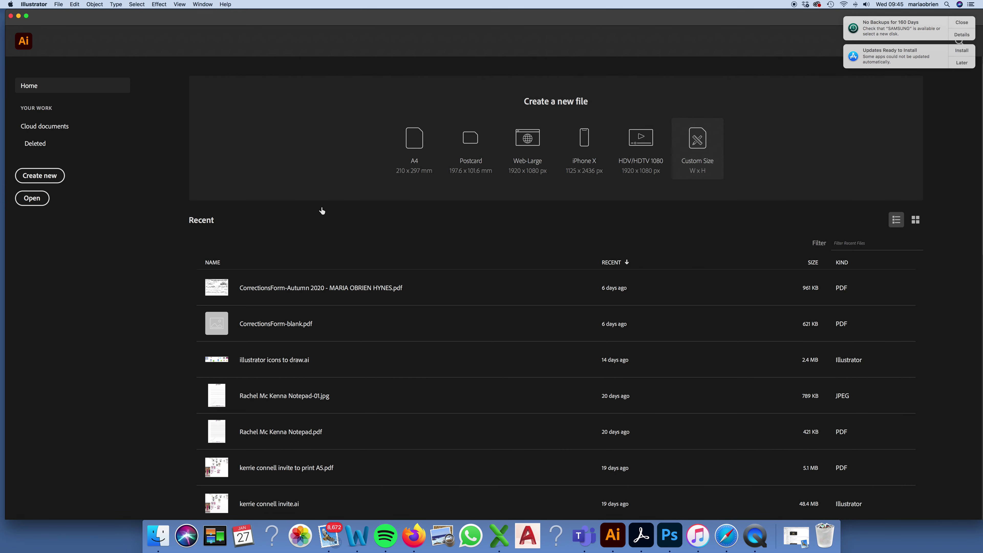
Create a new 150 × 150 mm CMYK document.
key("super+n")
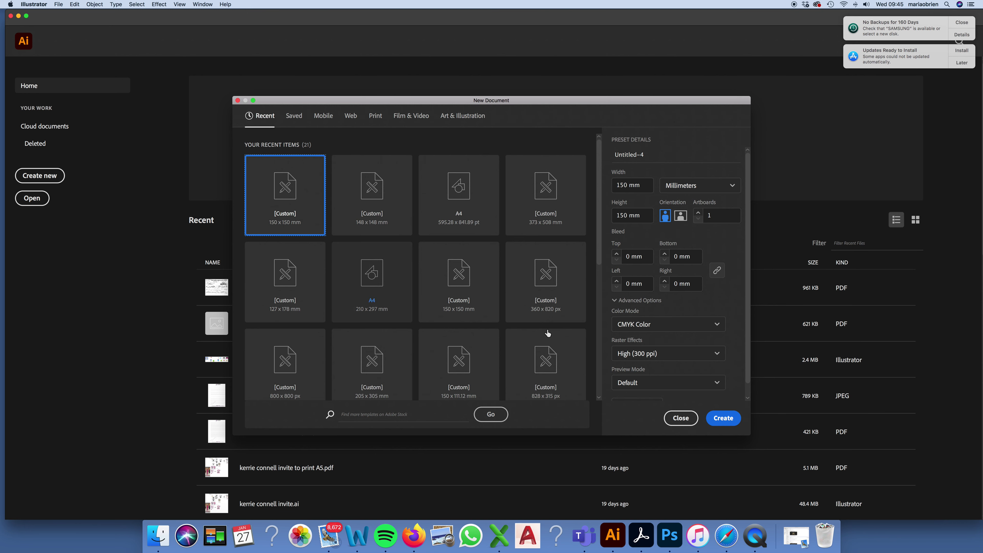
left_click(721, 426)
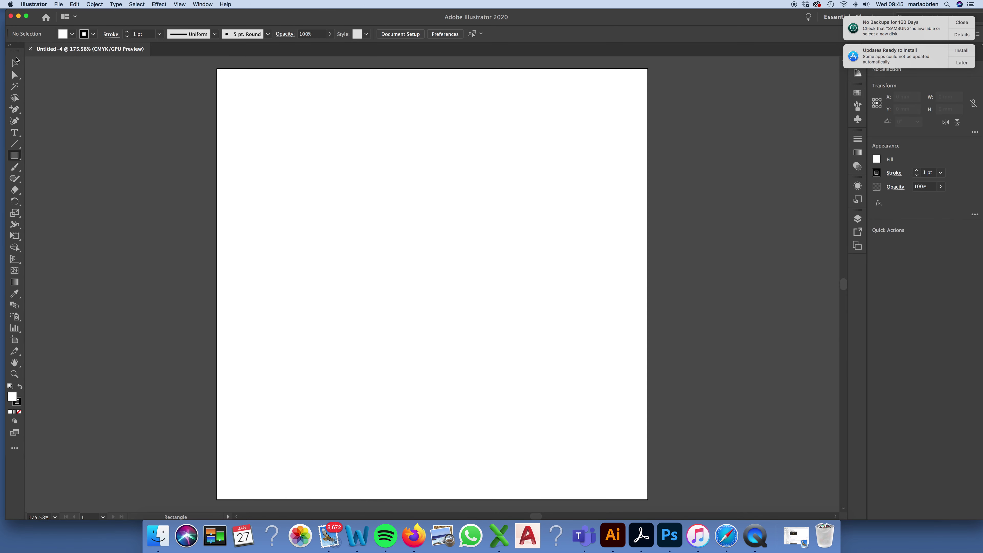
Reveal the Pen tool group in the toolbar.
left_click(15, 109)
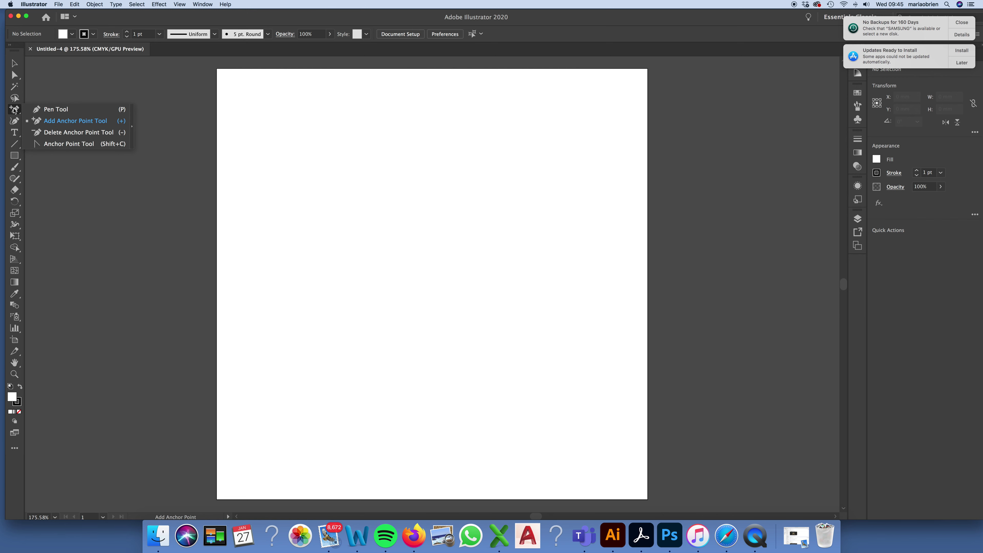
Switch to the Pen tool and set the fill to None.
left_click(52, 109)
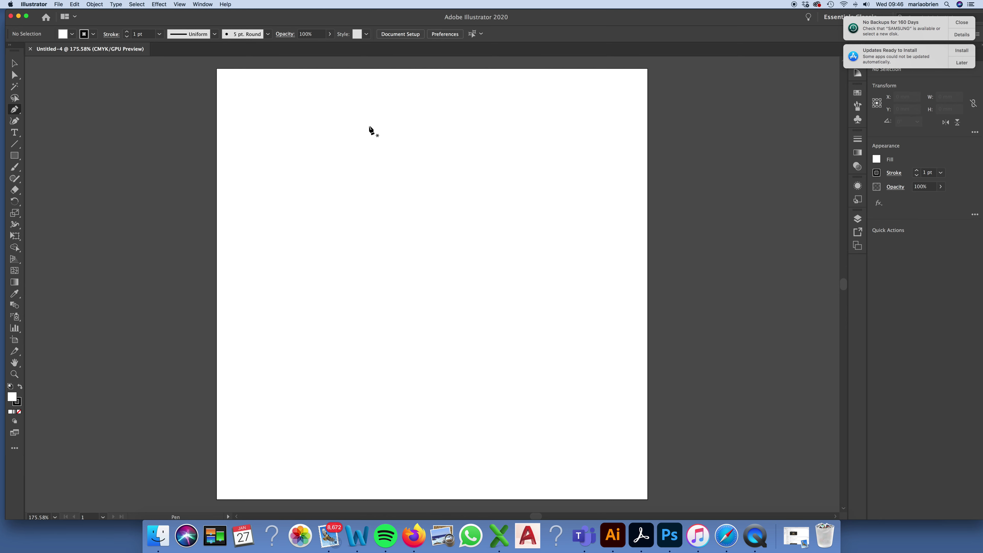
left_click(72, 34)
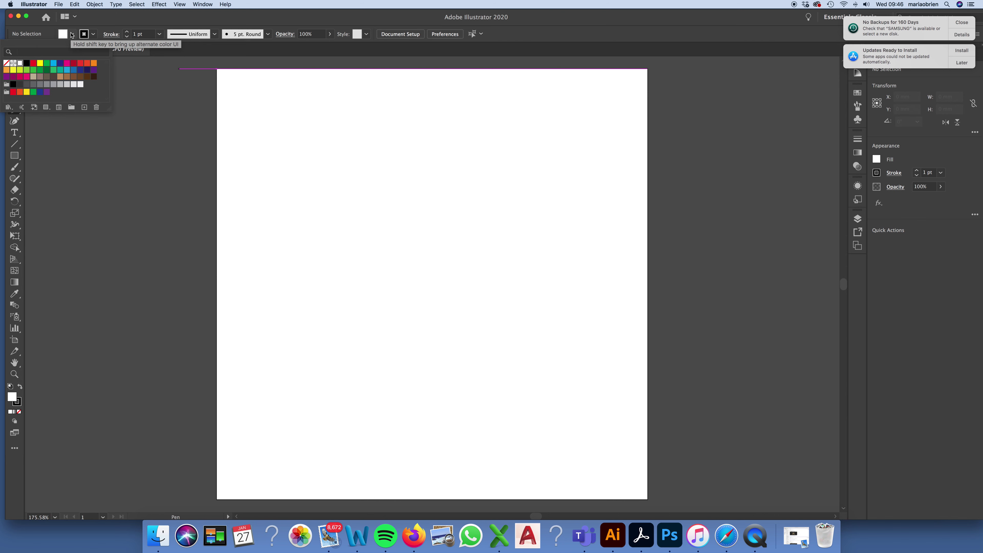
left_click(7, 63)
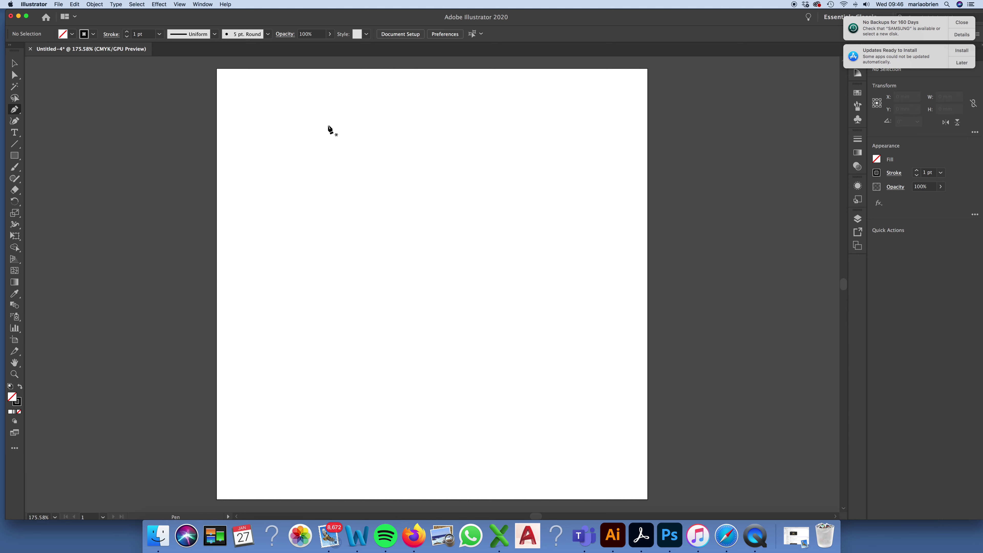
Draw a closed eight-corner zigzag outline near the top left of the artboard.
left_click(328, 125)
left_click(410, 130)
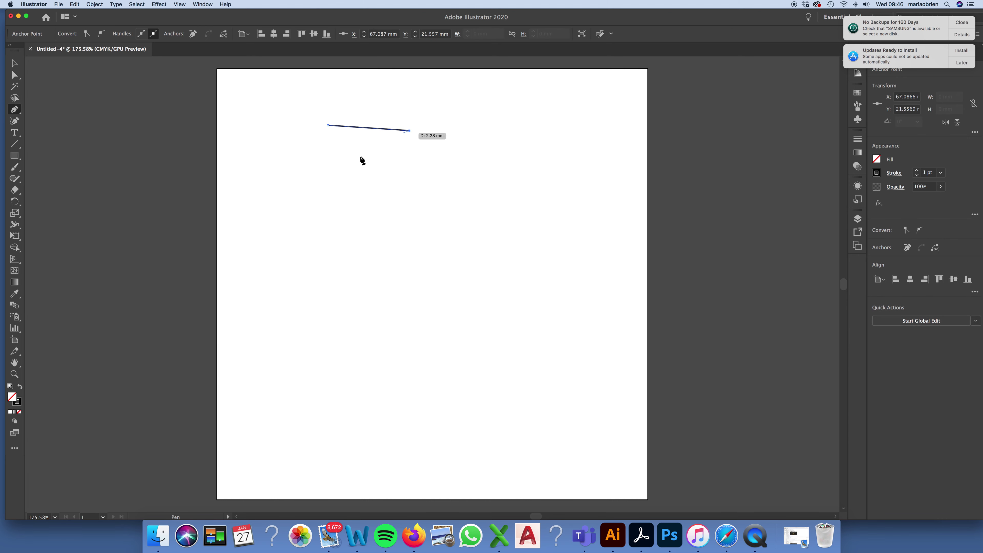
left_click(330, 177)
left_click(435, 175)
left_click(335, 218)
left_click(279, 189)
left_click(329, 160)
left_click(241, 158)
left_click(328, 125)
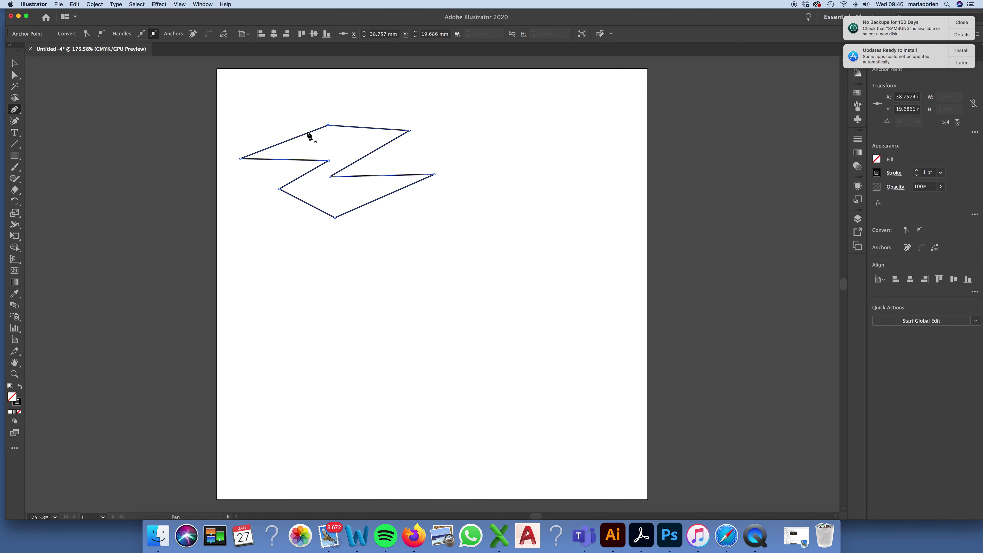
Deselect the zigzag and return to the Pen tool.
left_click(14, 64)
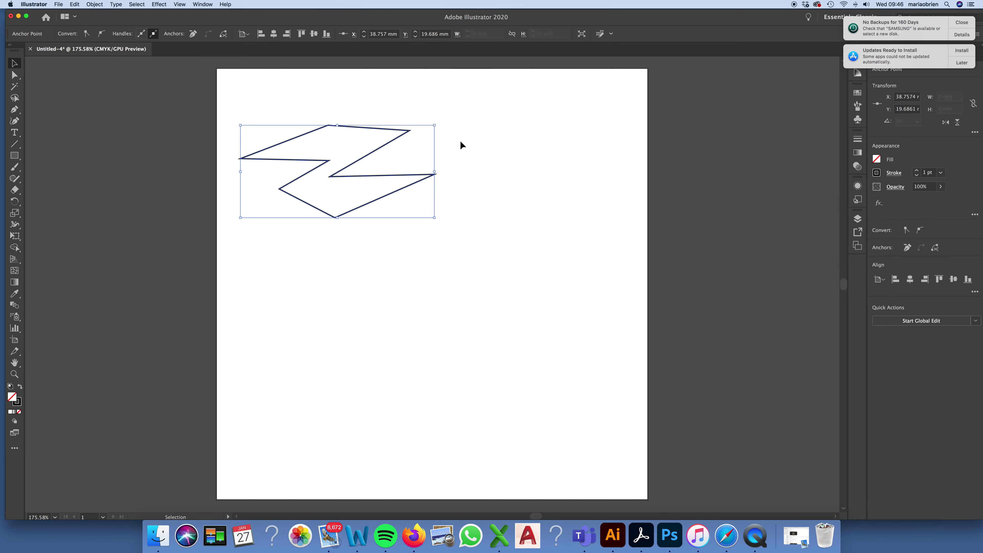
left_click(477, 138)
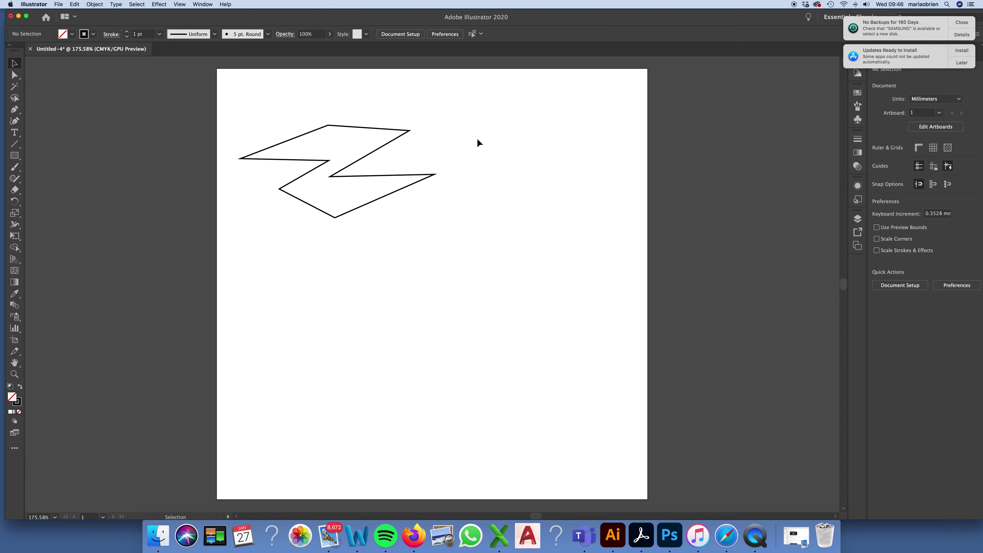
left_click(14, 109)
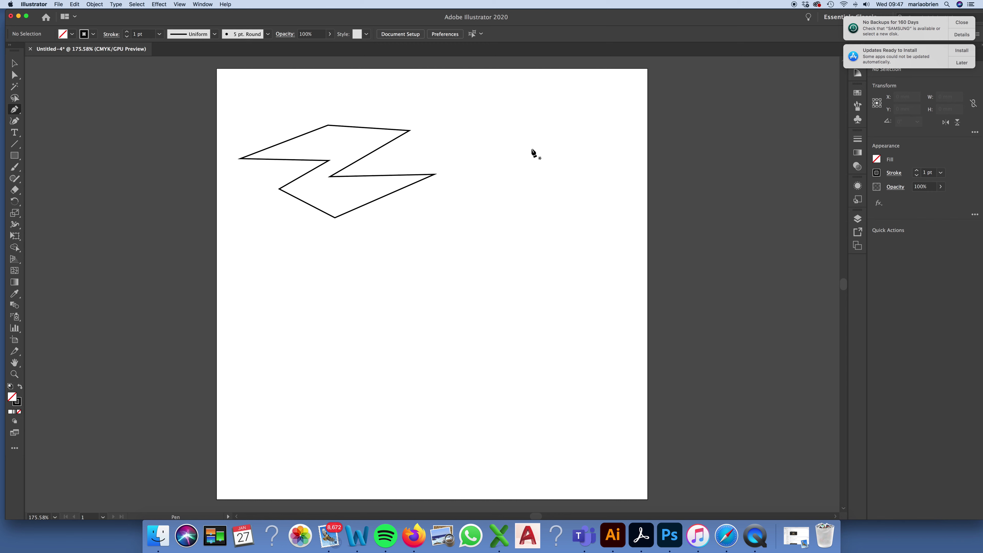
Draw a vertical snaking S-curve with alternating smooth bends beside the zigzag.
left_click(506, 147)
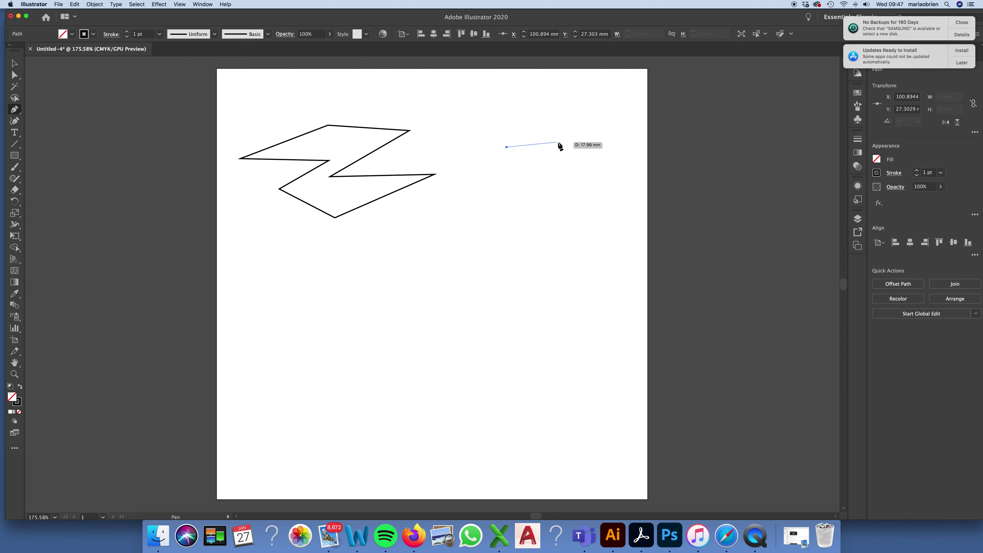
left_click_drag(581, 163, 582, 189)
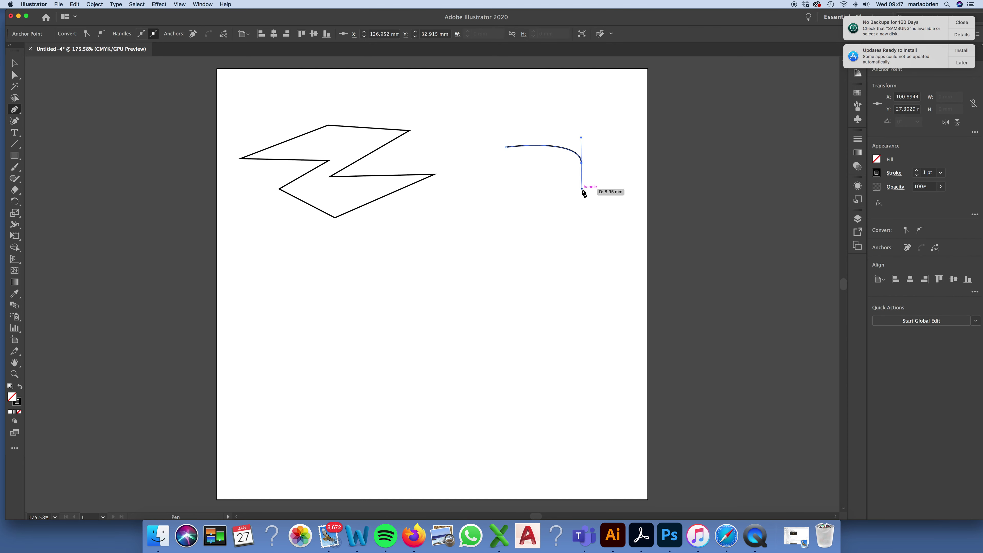
left_click_drag(500, 204, 499, 228)
left_click_drag(581, 239, 582, 269)
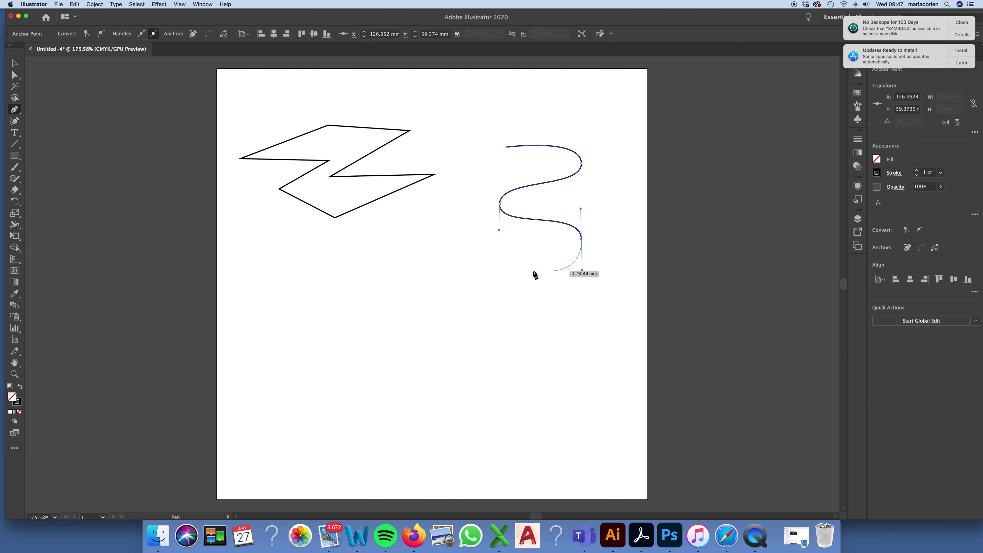
left_click_drag(501, 269, 501, 305)
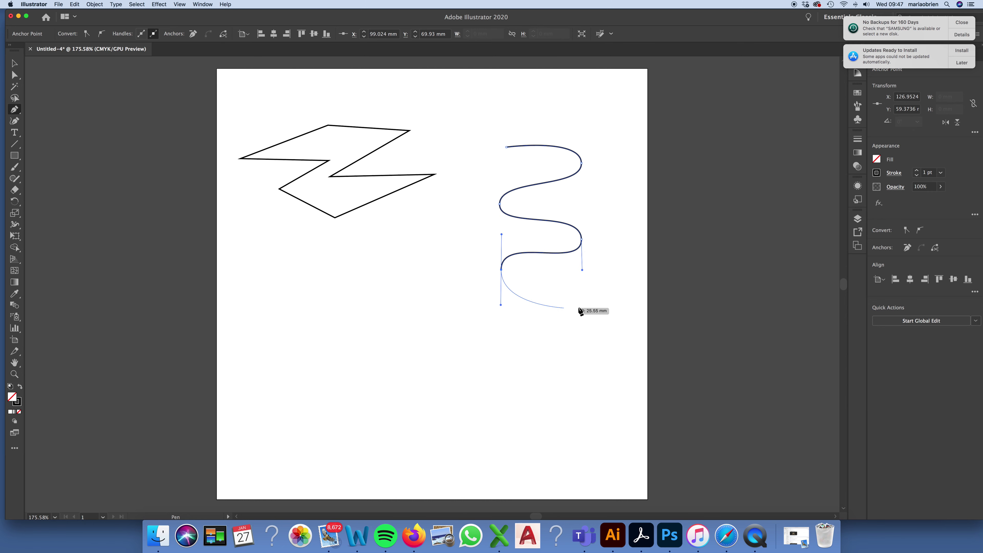
left_click_drag(579, 289, 582, 320)
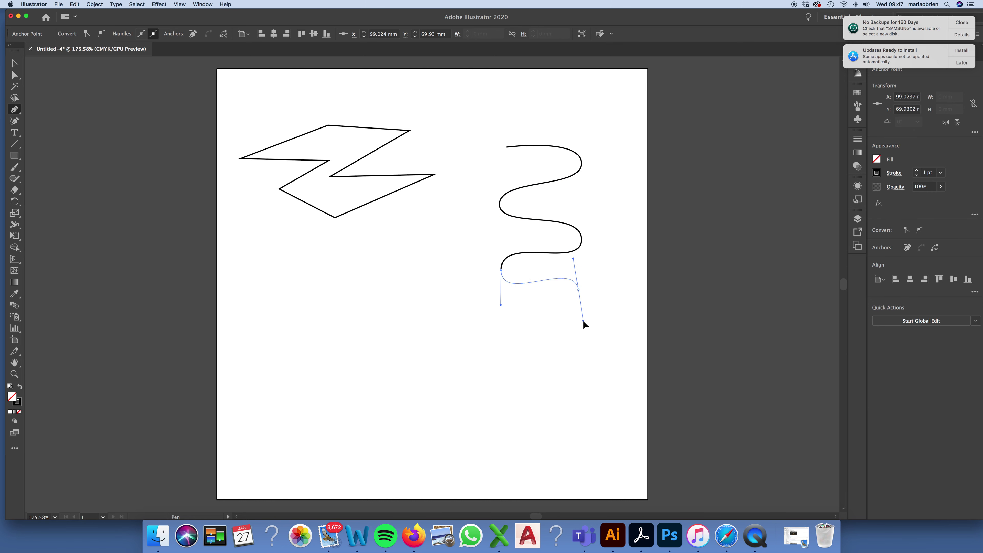
left_click(508, 324)
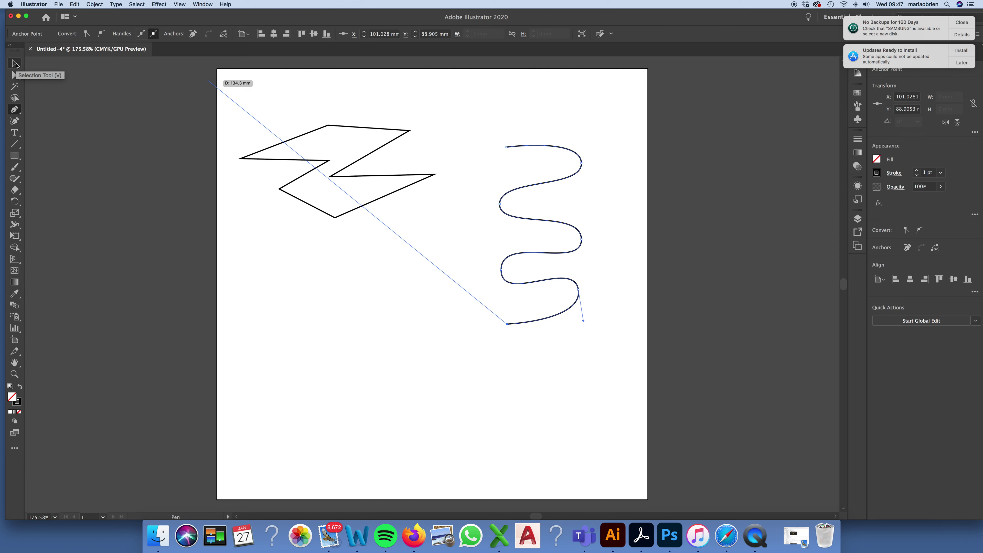
Deselect the S-curve and return to the Pen tool.
left_click(16, 64)
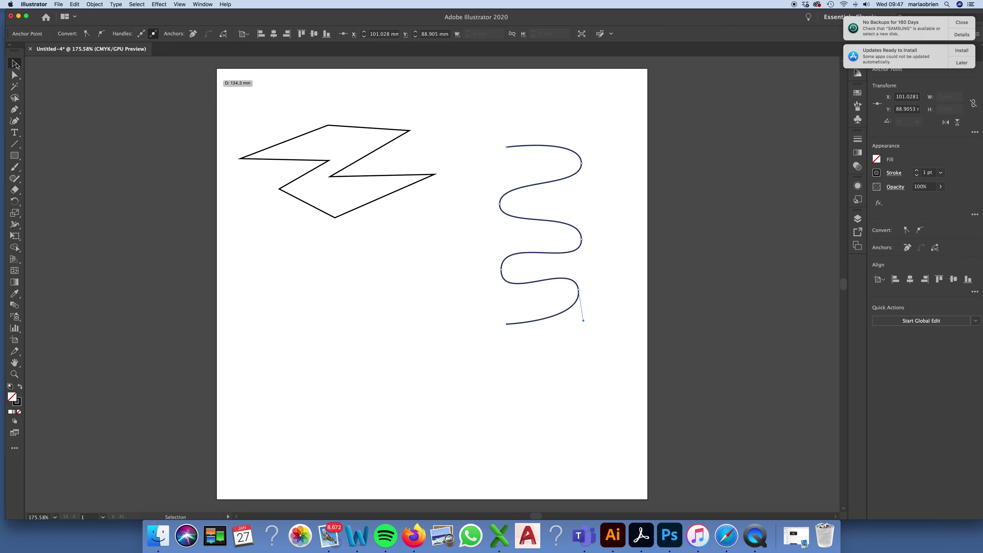
left_click(456, 113)
scroll(456, 113, "right", 1)
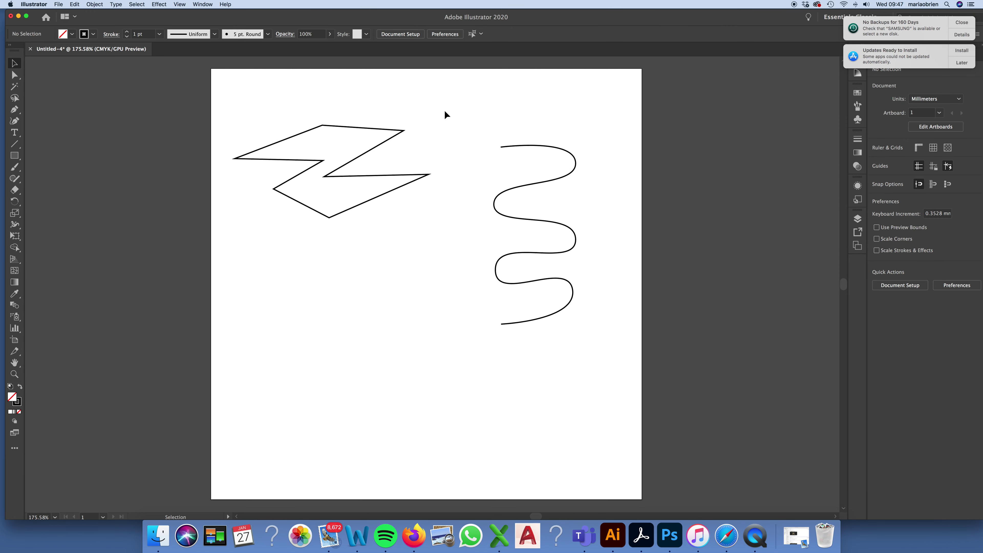
left_click(16, 111)
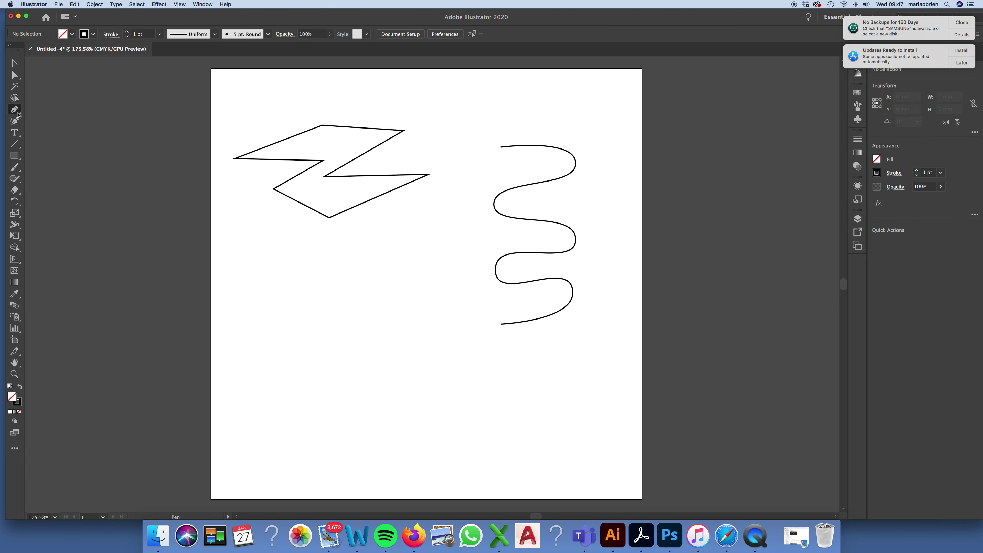
Draw an open wavy line with three humps along the bottom, then return to Pen.
left_click(245, 452)
mouse_move(308, 410)
left_mouse_down()
mouse_move(348, 409)
mouse_move(317, 412)
left_mouse_up()
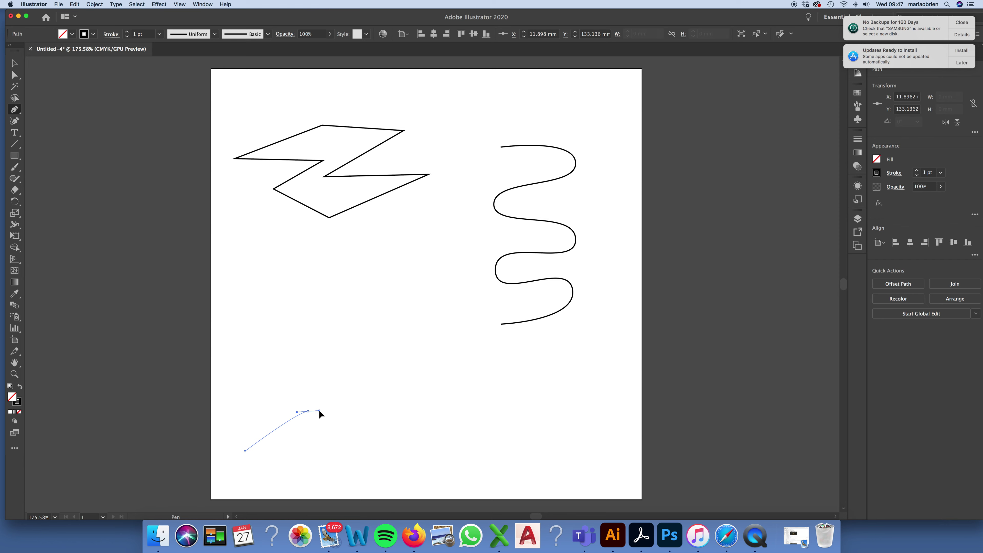
left_click_drag(319, 410, 356, 410)
left_click_drag(378, 455, 422, 454)
left_click_drag(433, 421, 493, 446)
left_click_drag(527, 411, 576, 411)
left_click(583, 443)
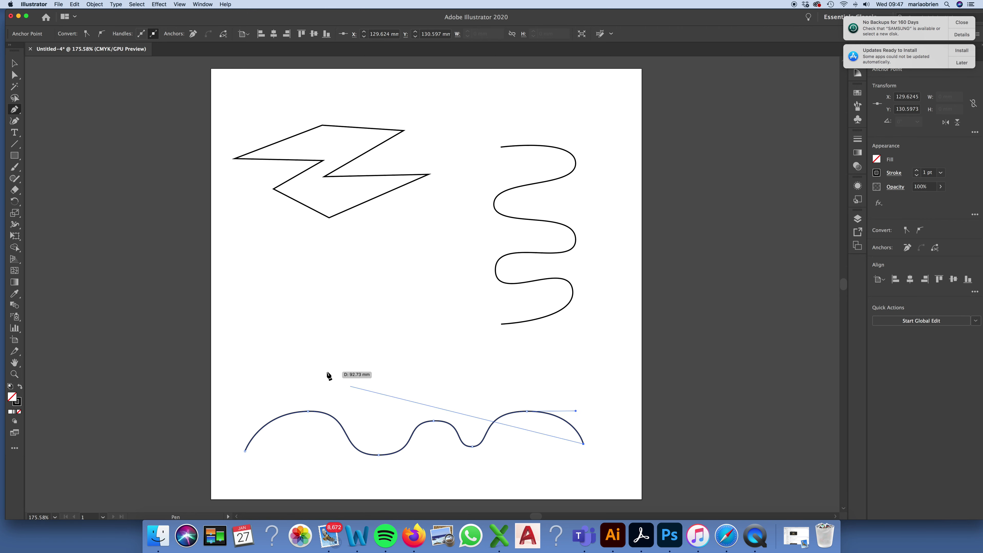
left_click(15, 64)
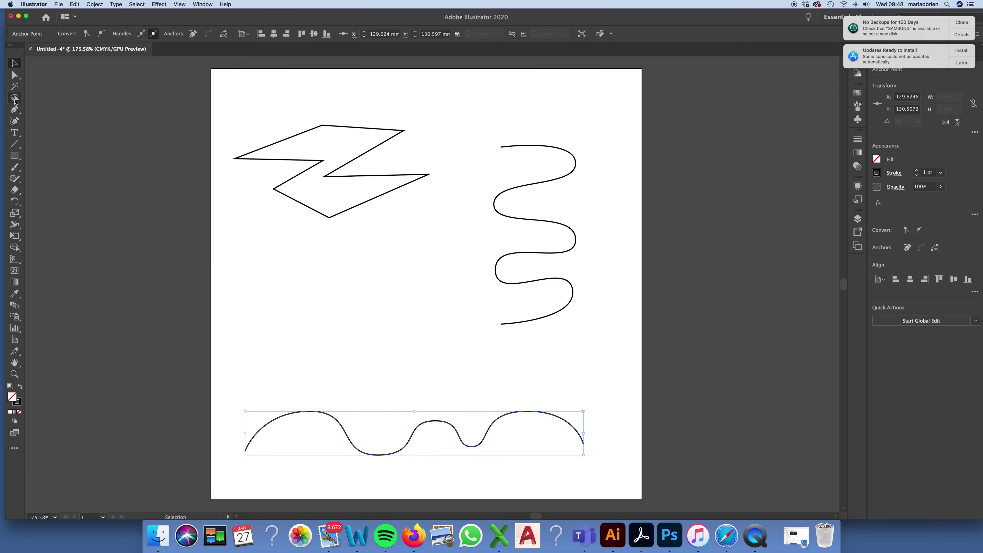
left_click(15, 110)
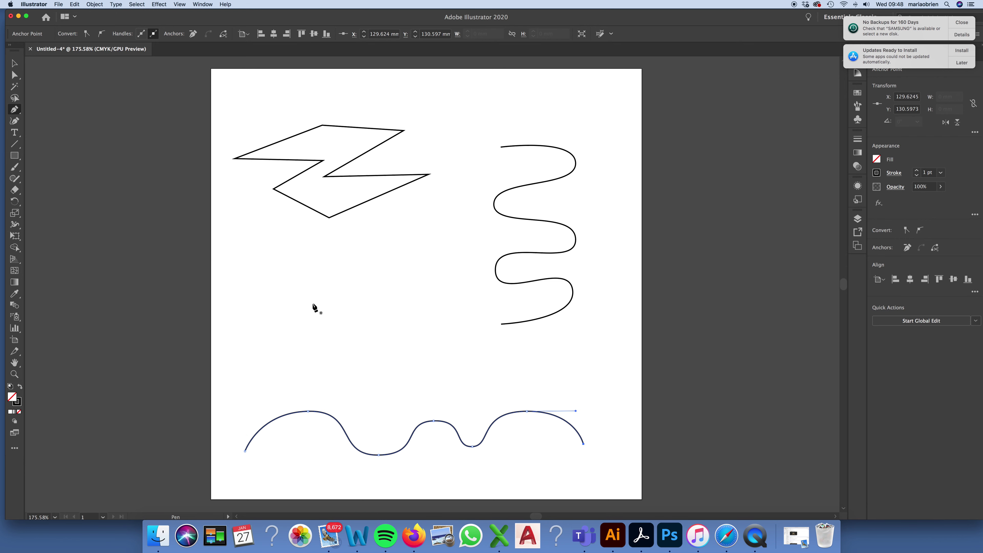
Draw a second closed zigzag outline below the first one.
left_click(316, 273)
left_click(375, 274)
left_click(345, 308)
left_click(409, 306)
left_click(353, 340)
left_click(292, 339)
left_click(314, 294)
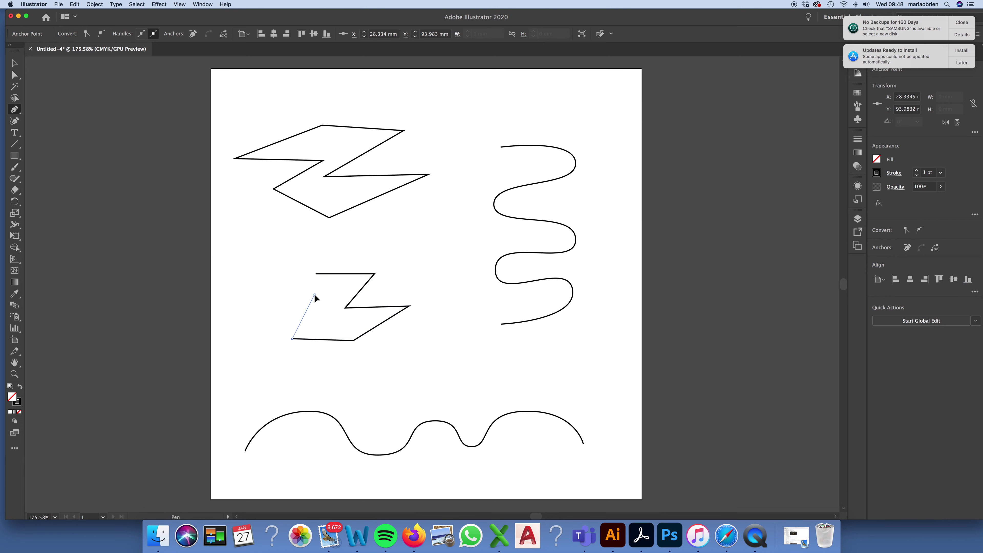
left_click(234, 288)
left_click(298, 254)
left_click(316, 273)
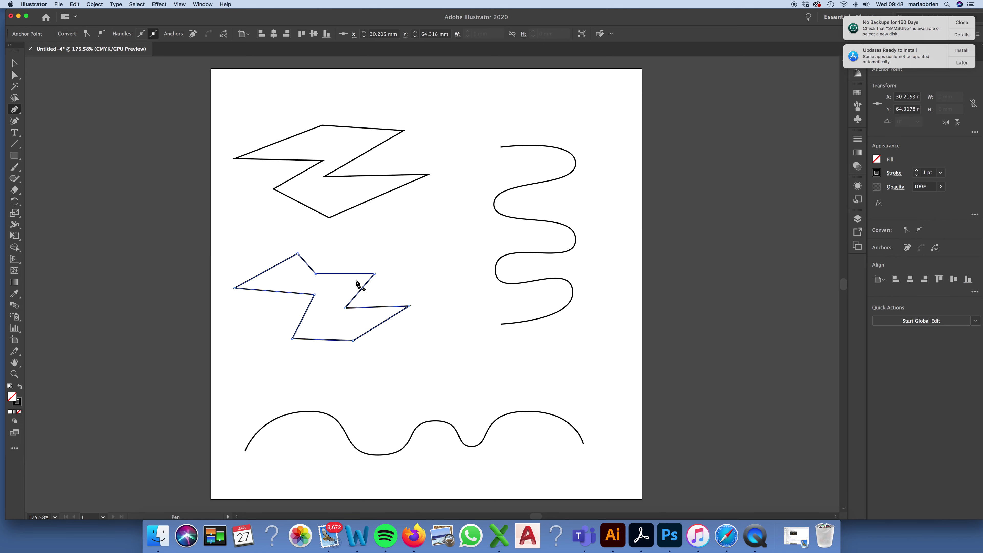
Move two corner anchors of the second zigzag with the Direct Selection tool.
left_click(14, 63)
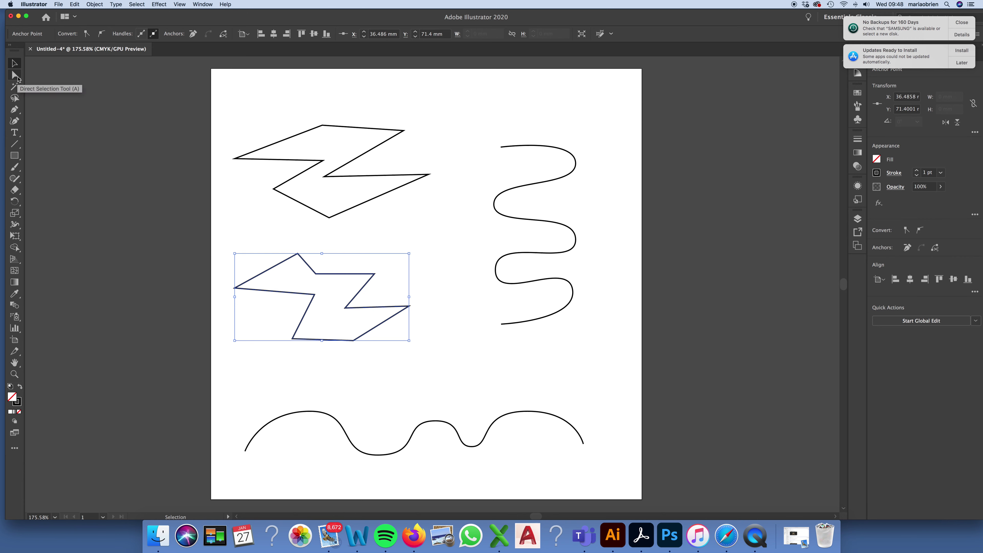
left_click(17, 77)
mouse_move(374, 274)
left_mouse_down()
mouse_move(374, 283)
mouse_move(365, 267)
left_mouse_up()
mouse_move(406, 307)
left_mouse_down()
mouse_move(411, 299)
mouse_move(398, 311)
mouse_move(408, 319)
left_mouse_up()
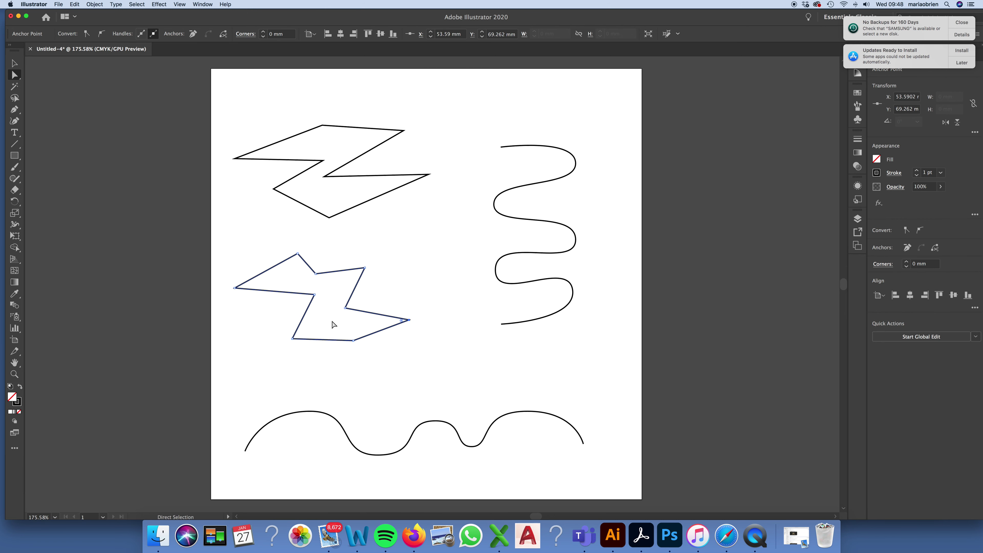
left_click(315, 294)
left_click(180, 4)
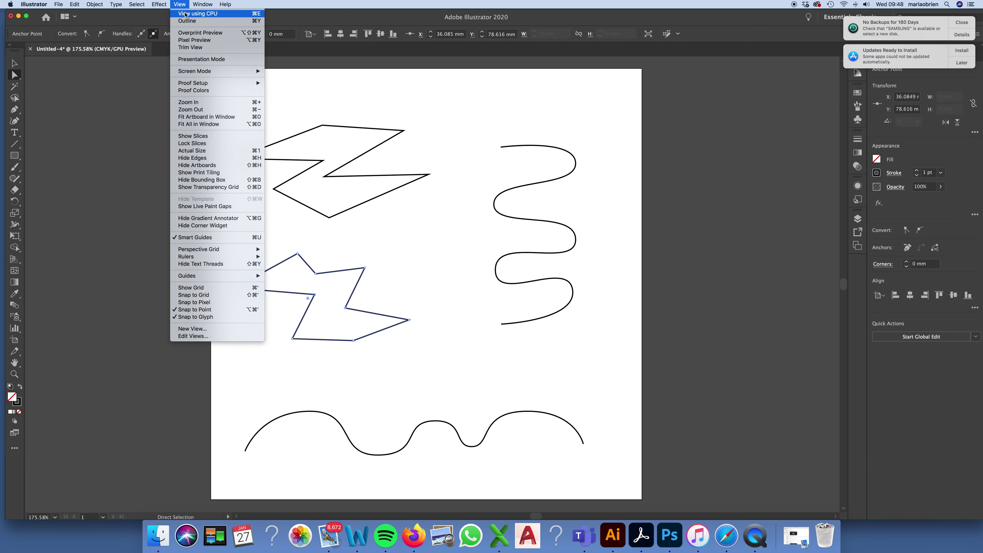
left_click(184, 238)
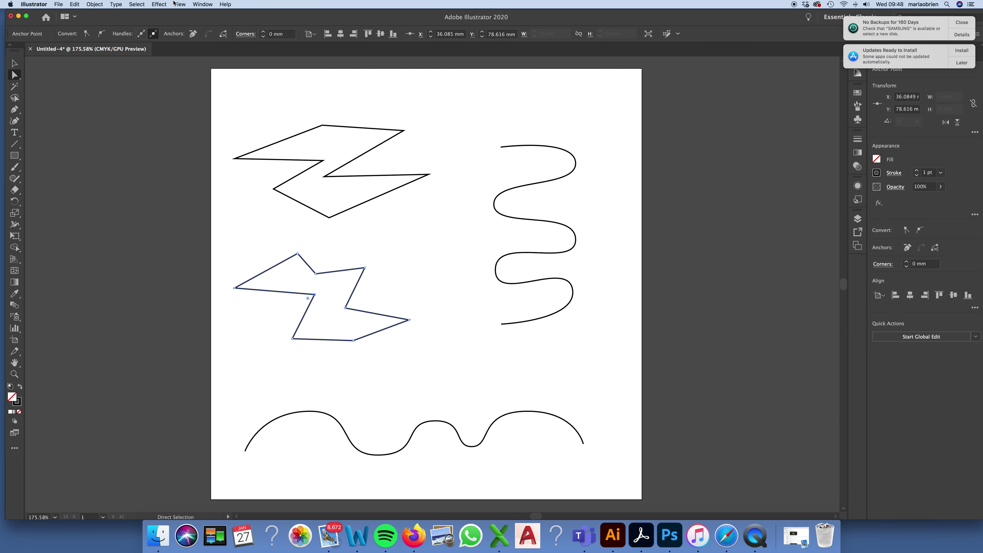
left_click(184, 5)
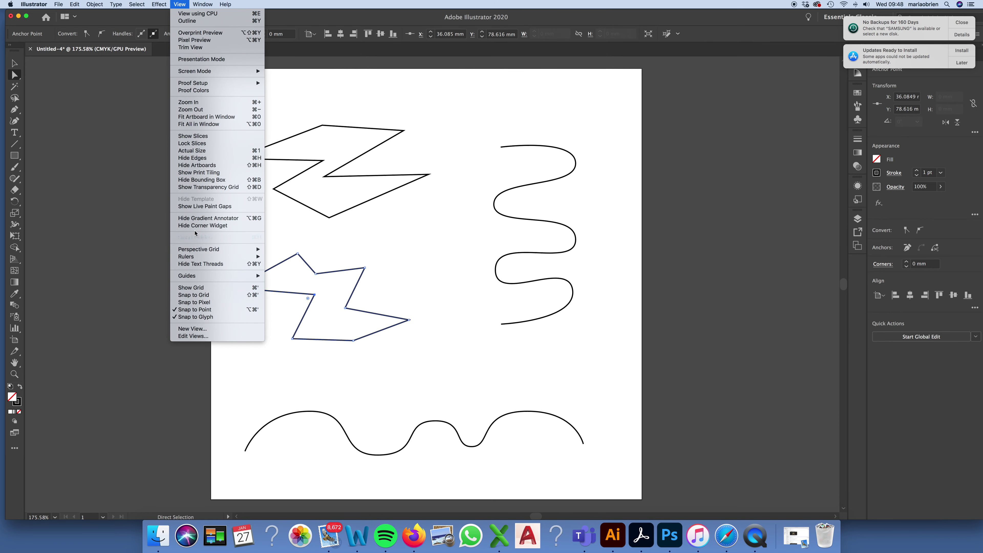
left_click(179, 237)
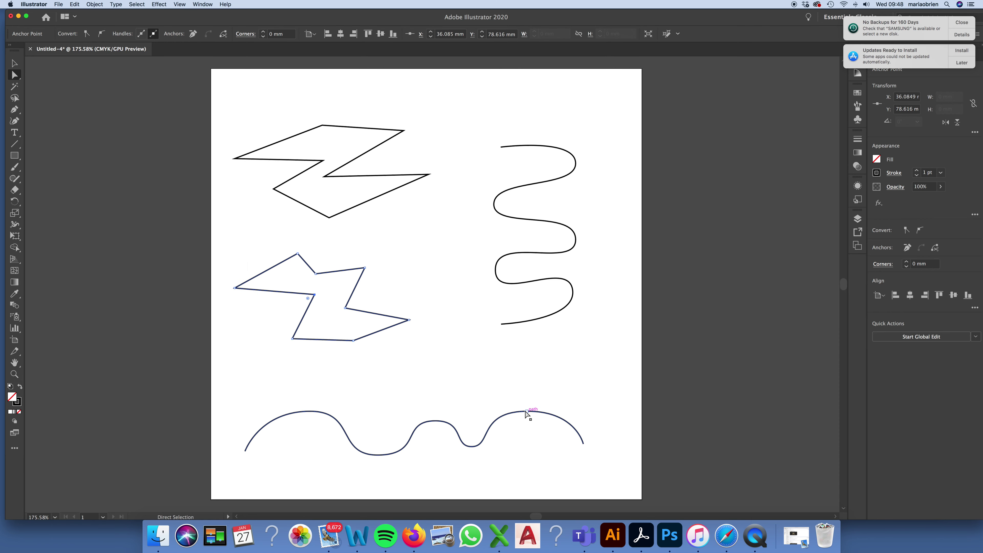
Reshape the bottom wave's right hump by moving its anchor and adjusting its handles.
mouse_move(529, 413)
left_mouse_down()
mouse_move(543, 393)
mouse_move(517, 418)
mouse_move(518, 399)
mouse_move(543, 400)
mouse_move(529, 406)
left_mouse_up()
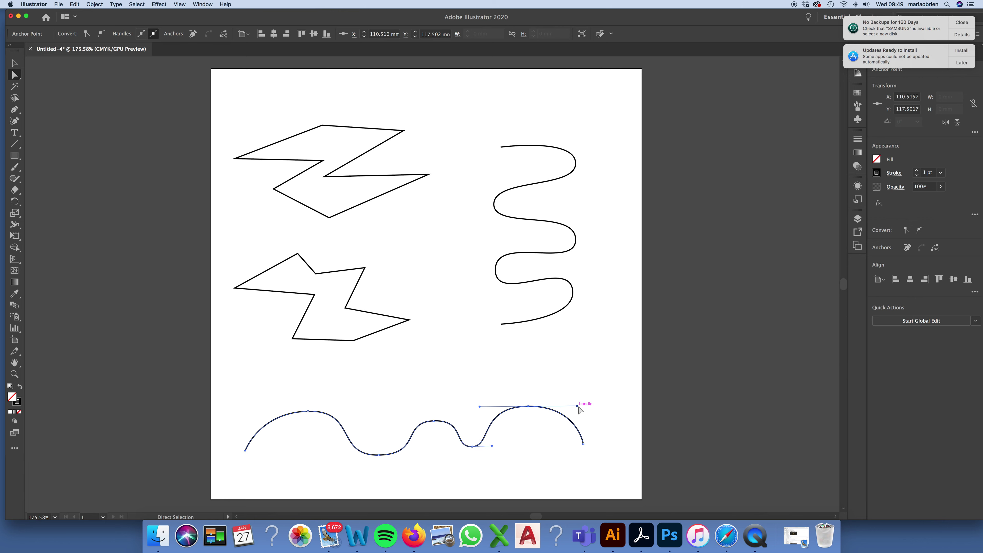
left_click_drag(577, 406, 531, 406)
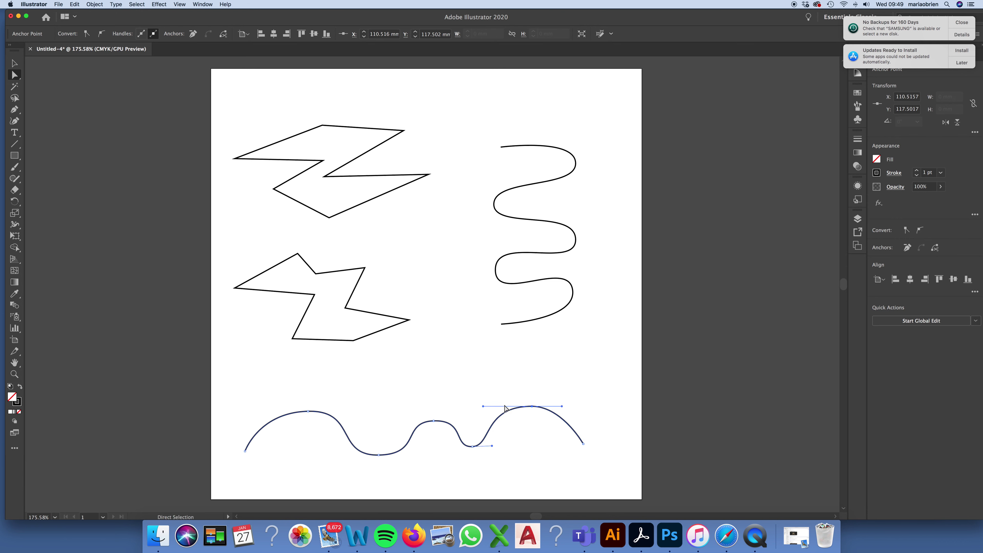
left_click(499, 403)
left_click(531, 406)
left_click_drag(483, 405, 502, 405)
left_click(365, 268)
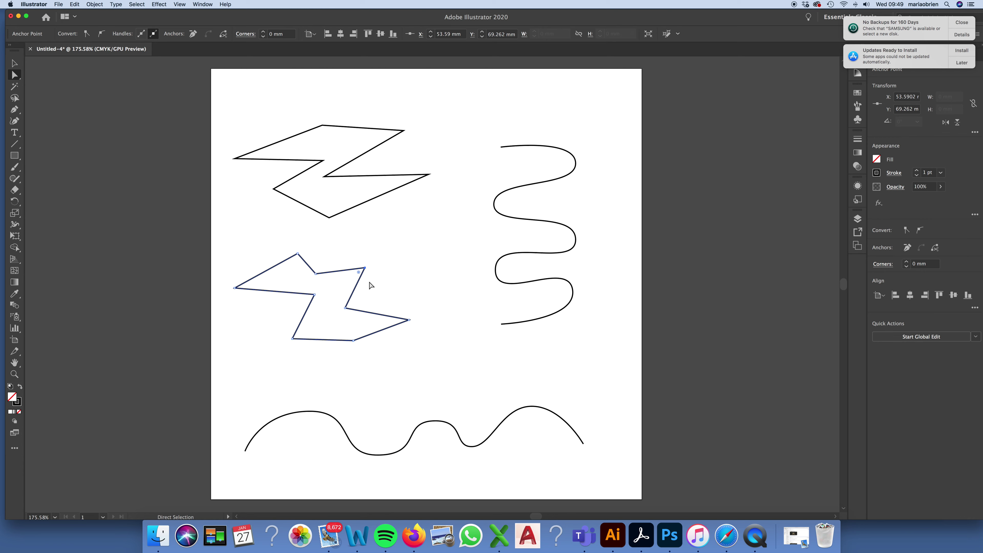
With the Anchor Point tool, smooth the middle zigzag's top-right and lower-right corners.
scroll(360, 269, "right", 1)
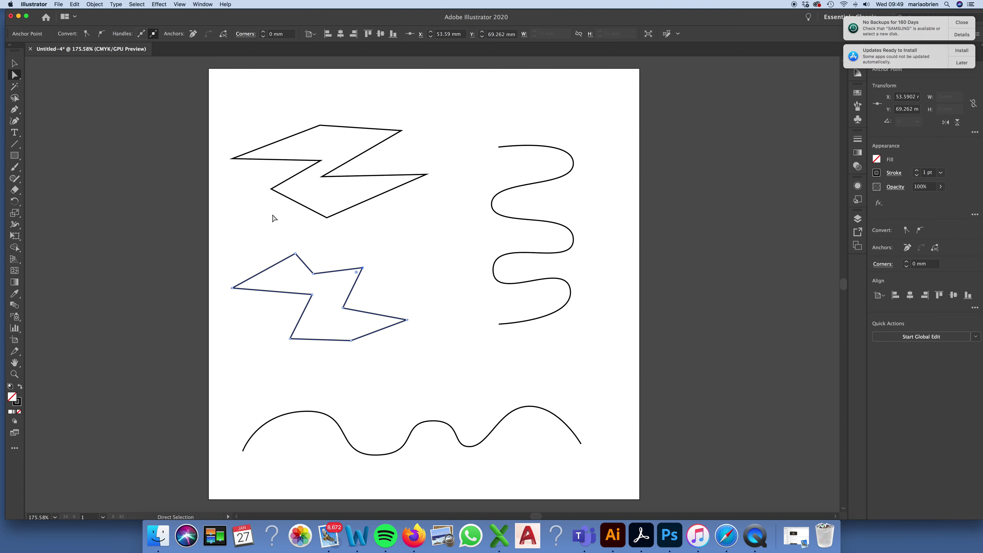
left_click(16, 111)
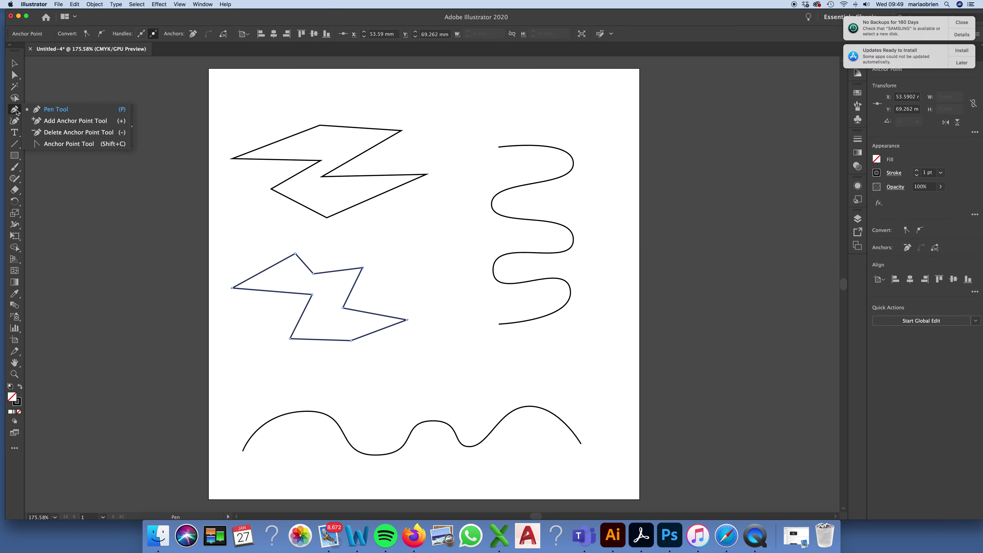
left_click(49, 145)
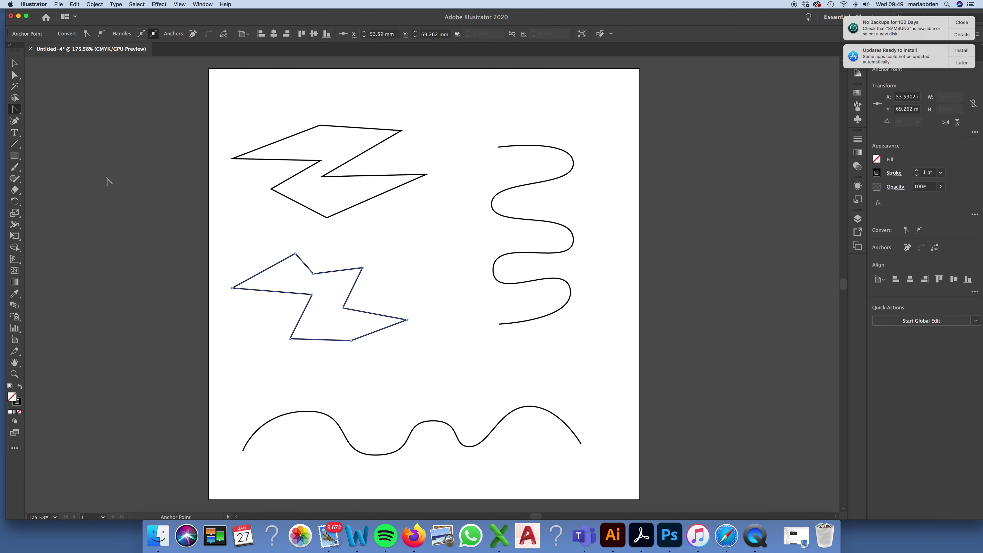
left_click_drag(363, 268, 369, 276)
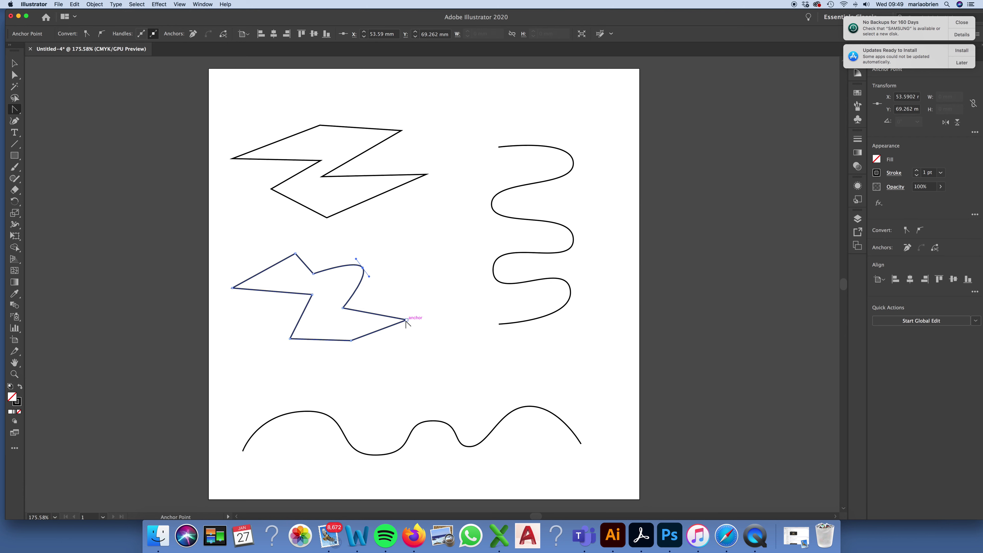
left_click_drag(407, 320, 407, 330)
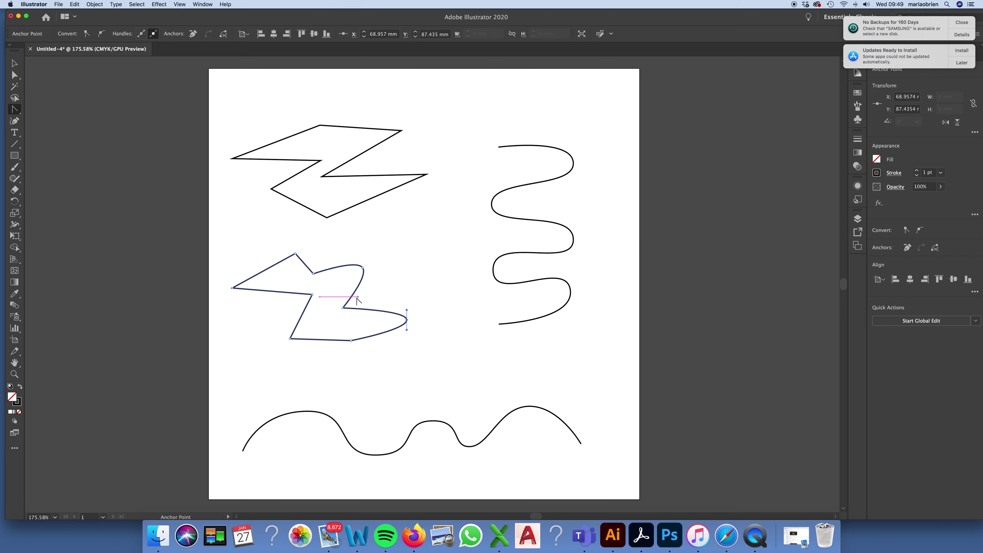
Round off the inner, bottom-left, top and left corners to finish the blob.
left_click_drag(343, 309, 307, 285)
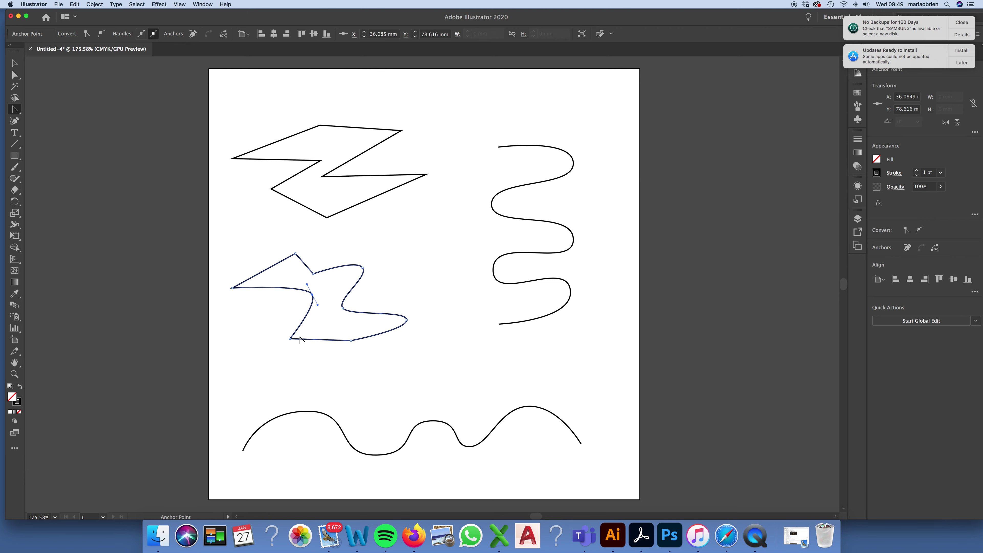
left_click_drag(292, 342, 296, 345)
left_click_drag(296, 254, 309, 256)
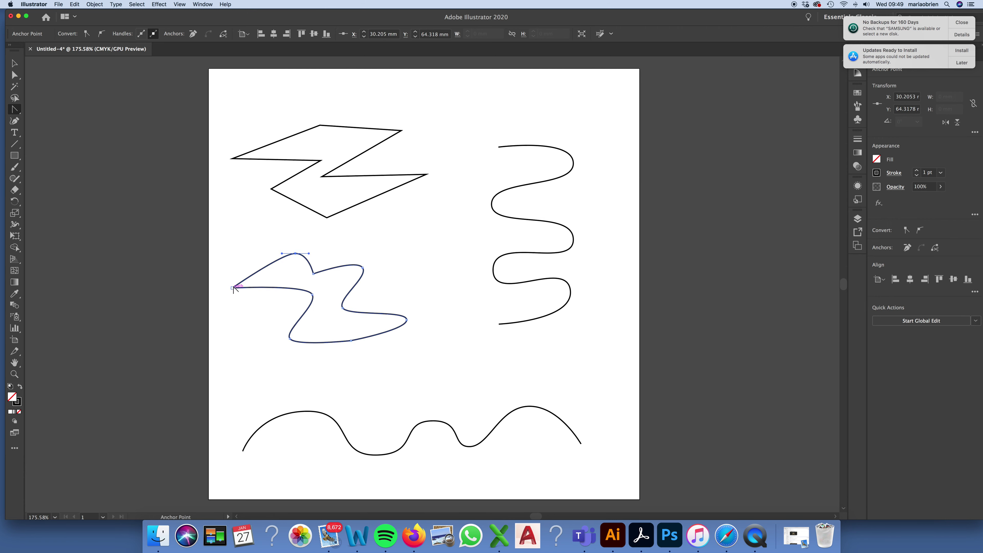
left_click_drag(233, 287, 239, 311)
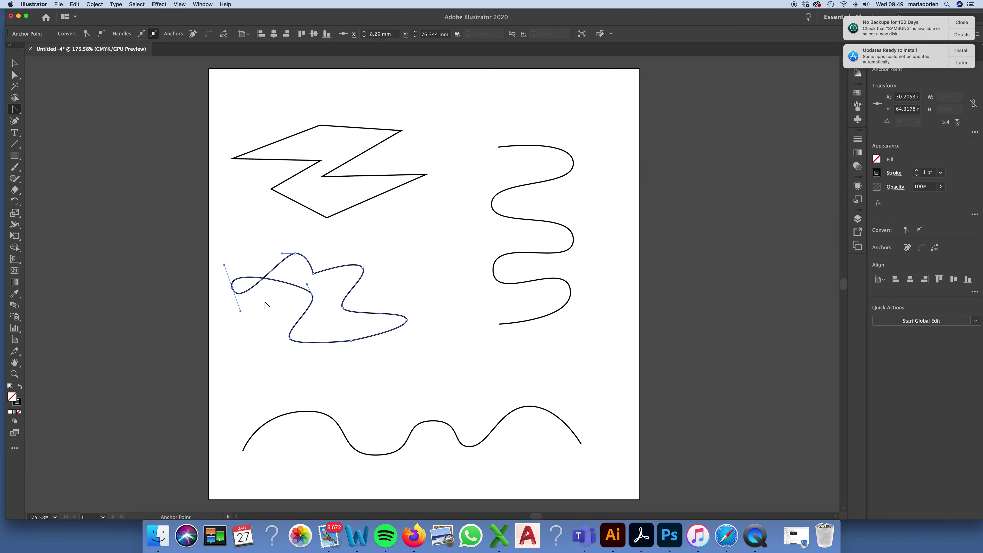
left_click_drag(240, 312, 225, 268)
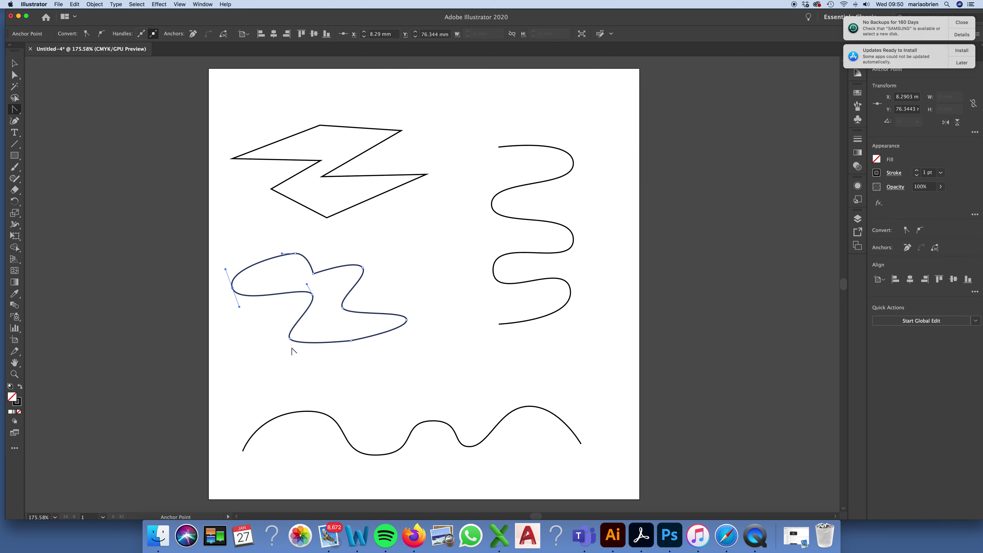
left_click_drag(313, 273, 324, 275)
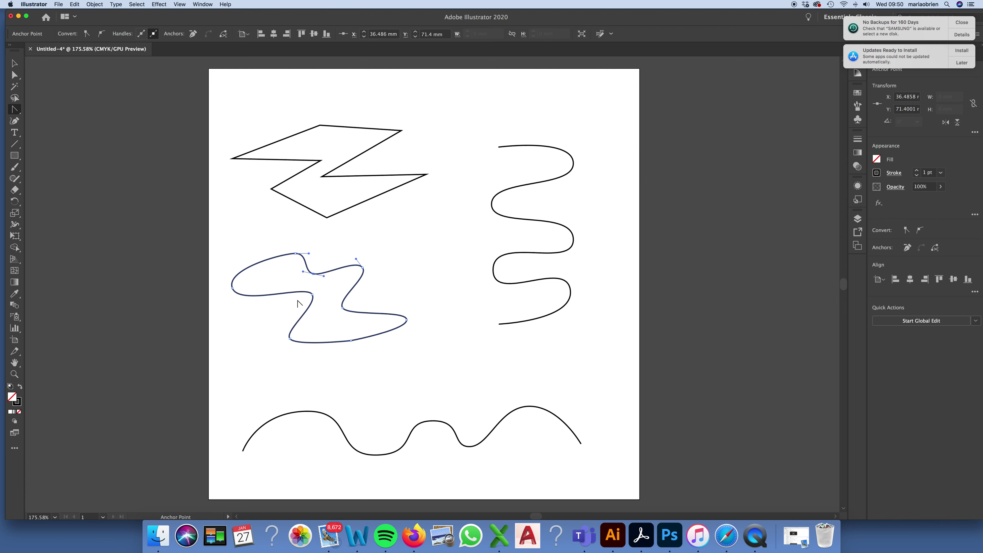
left_click(15, 63)
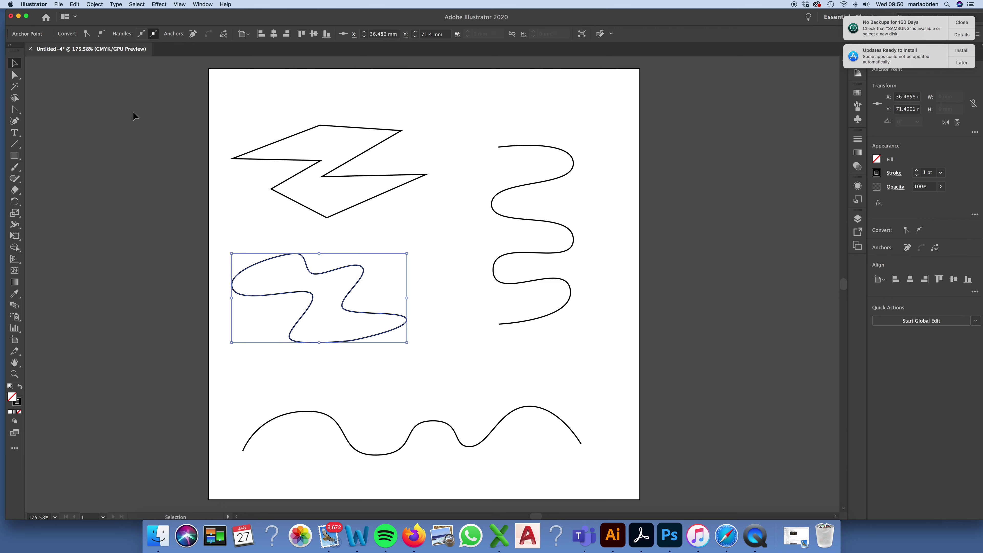
Remove the right-tip and inner anchors from the top zigzag with Delete Anchor Point.
left_click(403, 209)
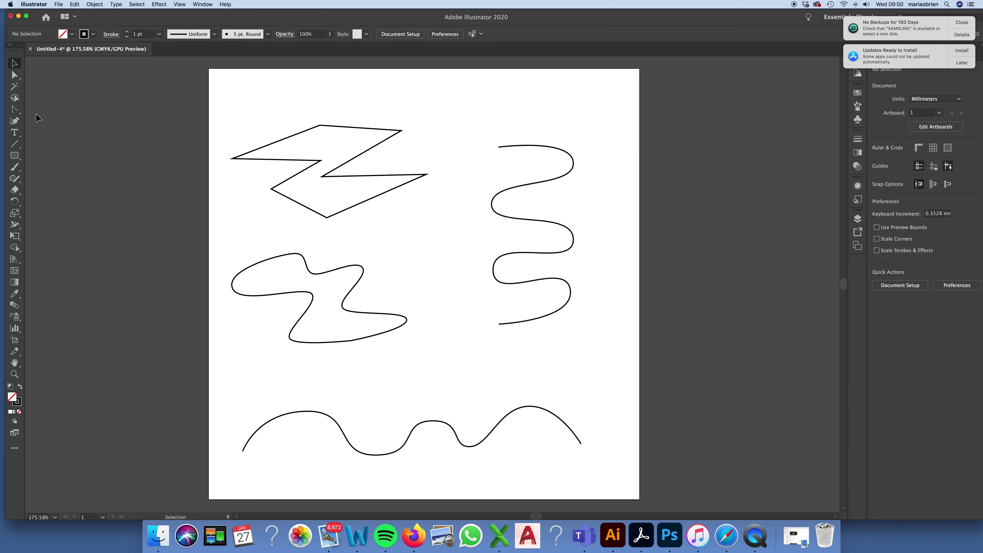
left_click(19, 110)
left_click_drag(19, 112, 50, 132)
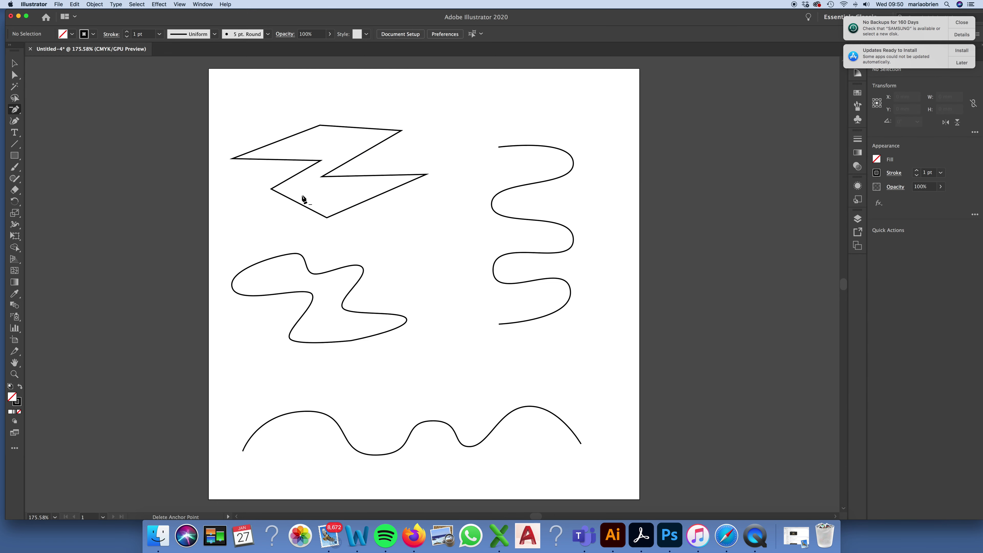
left_click(426, 175)
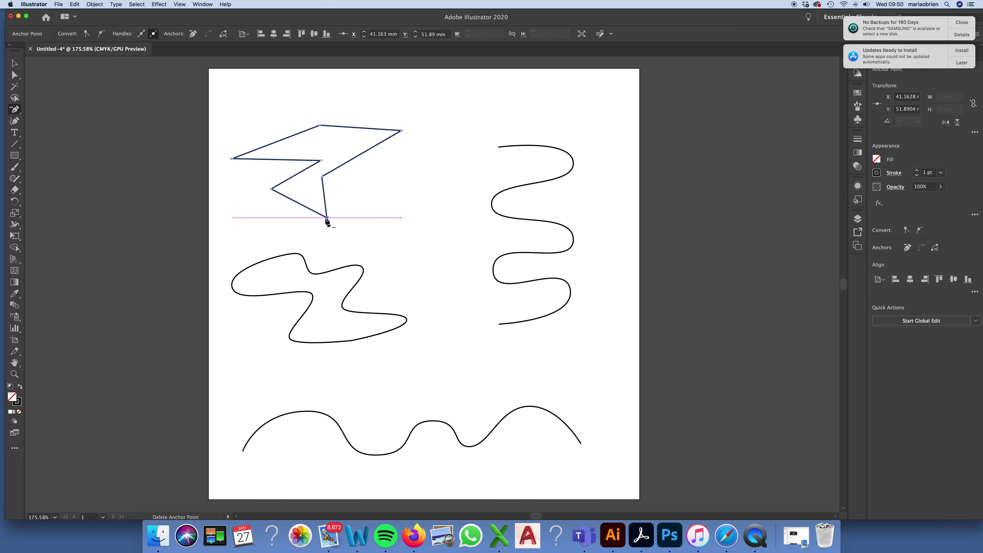
left_click(320, 160)
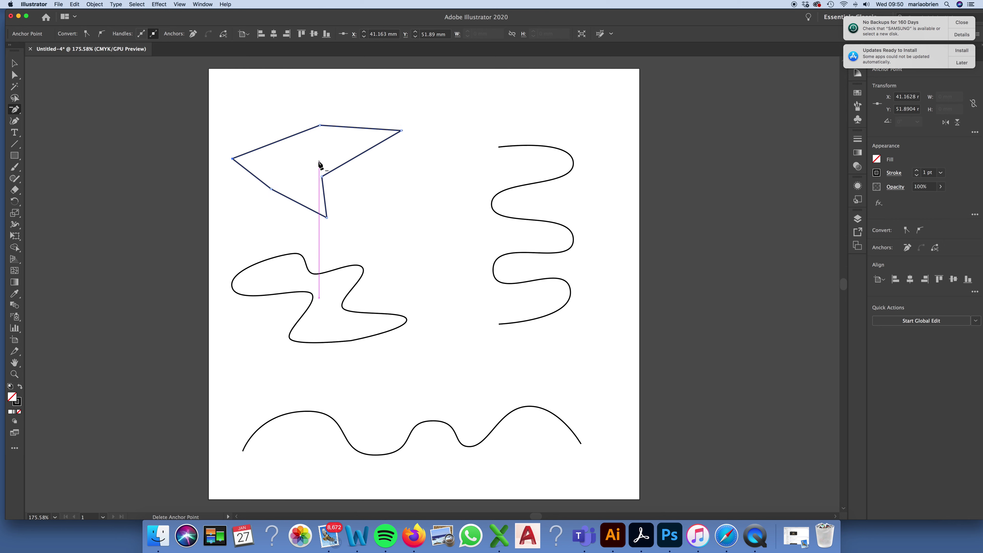
left_click(14, 110)
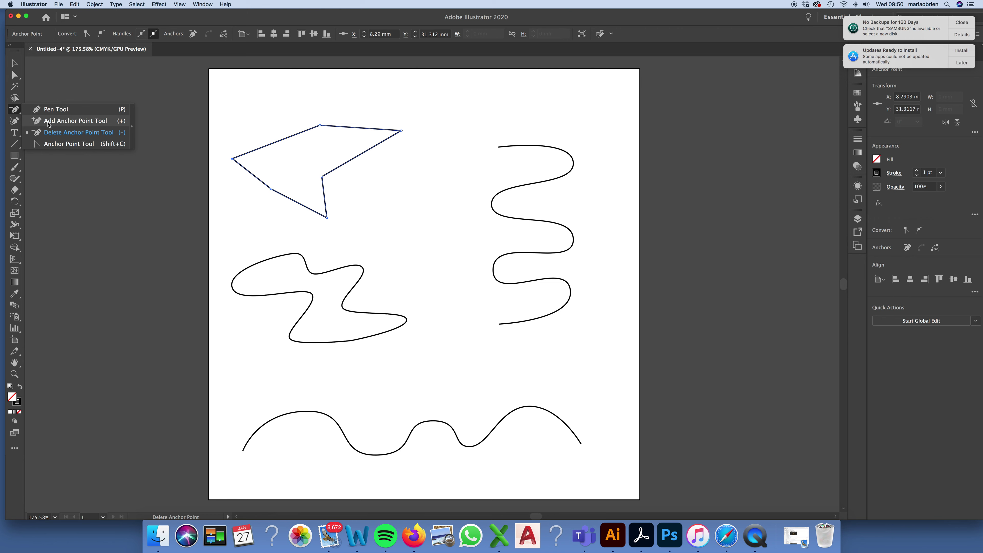
Add an anchor on the top zigzag's right edge, pull it down-right, raise the peak, then switch to QuickTime.
left_click(75, 121)
left_click(364, 152)
left_click(15, 75)
left_click_drag(364, 153, 399, 171)
mouse_move(320, 125)
left_mouse_down()
mouse_move(282, 112)
mouse_move(339, 111)
mouse_move(326, 113)
left_mouse_up()
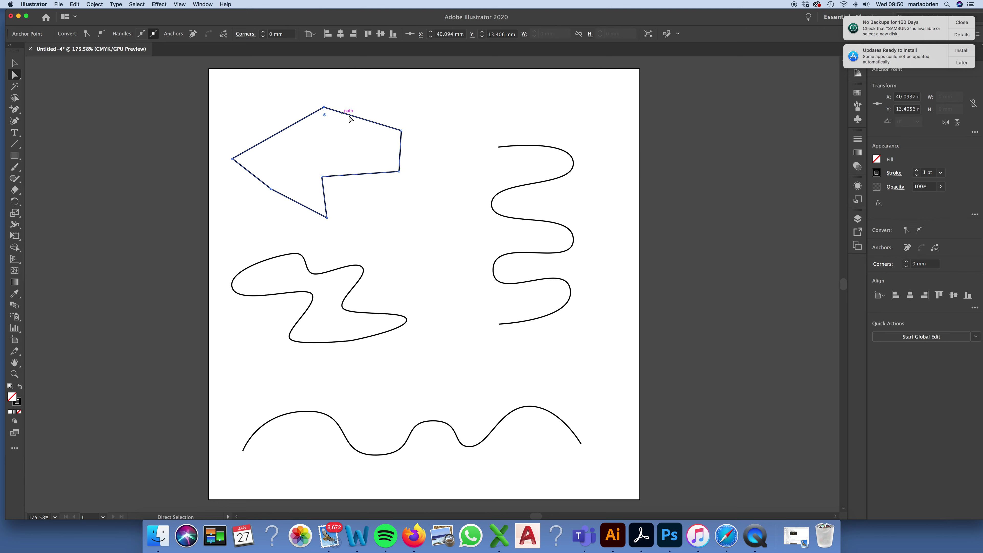
left_click(756, 537)
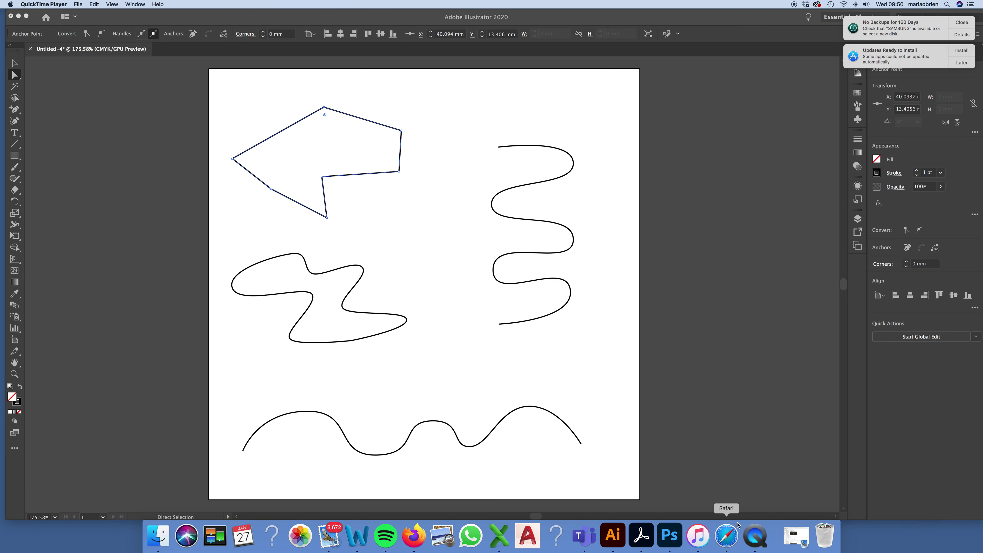